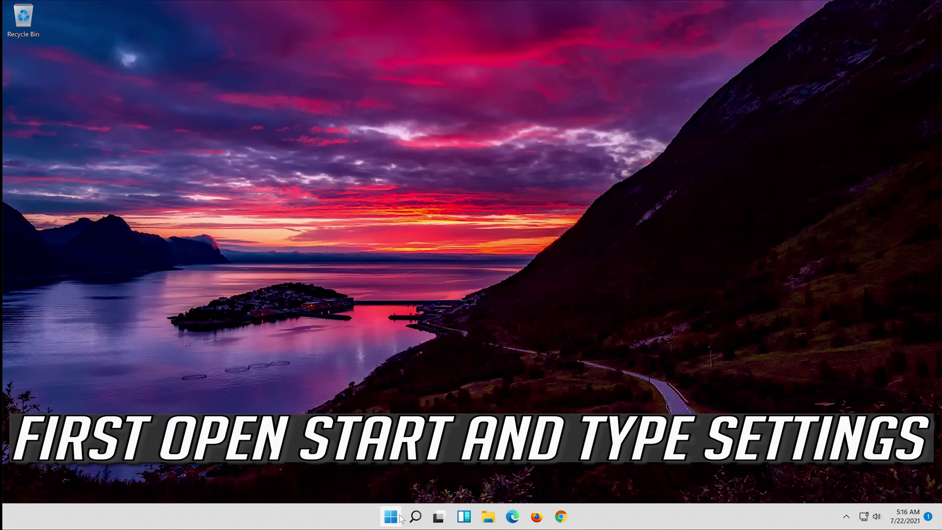
Search 'settings' from the Start menu and launch the Settings app.
click(401, 519)
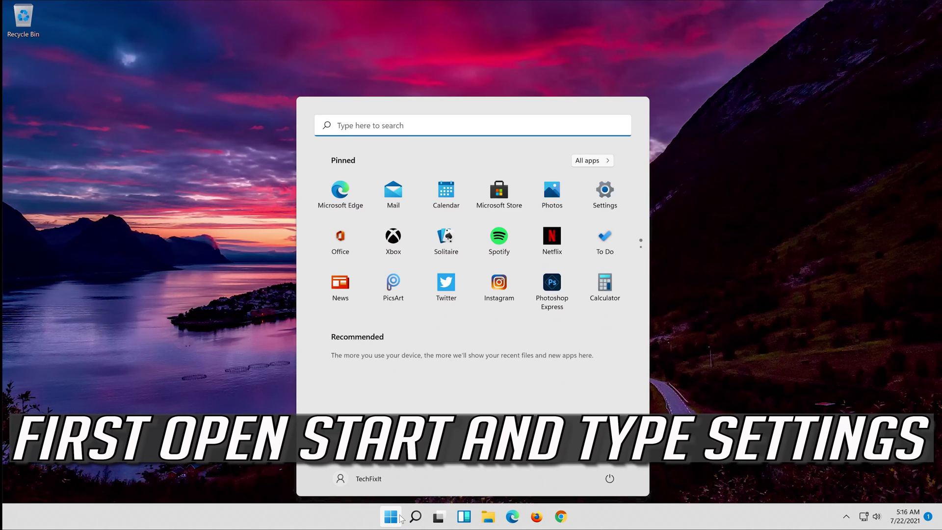
text(settings)
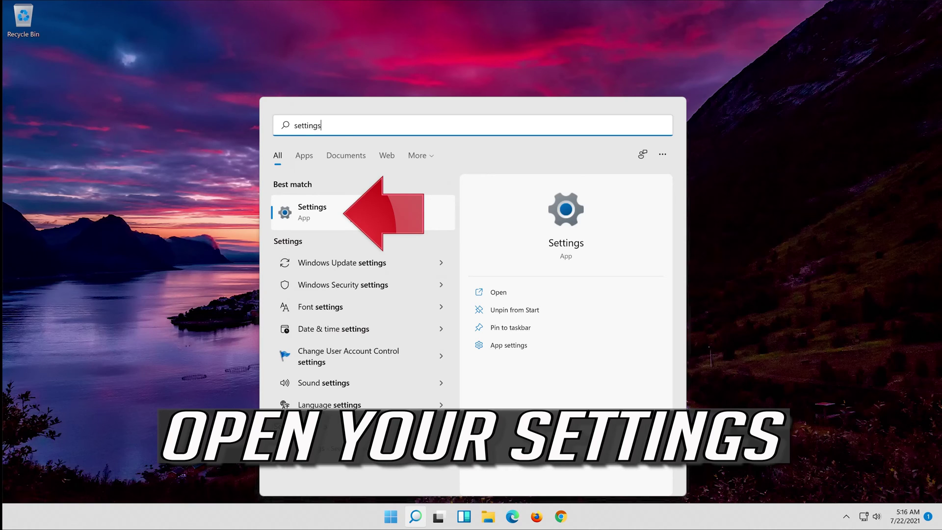
click(352, 217)
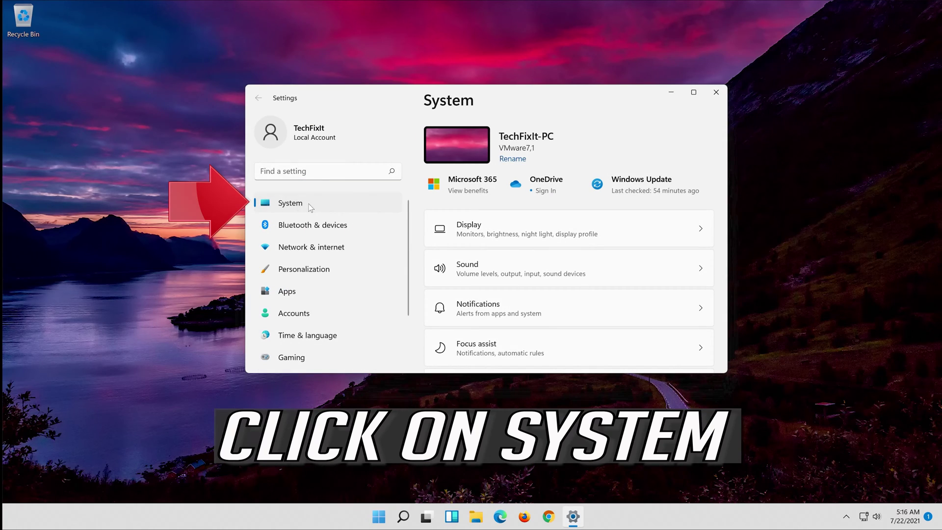
Run the Windows Store Apps troubleshooter from System > Troubleshoot > Other troubleshooters.
scroll(537, 299, down, 3)
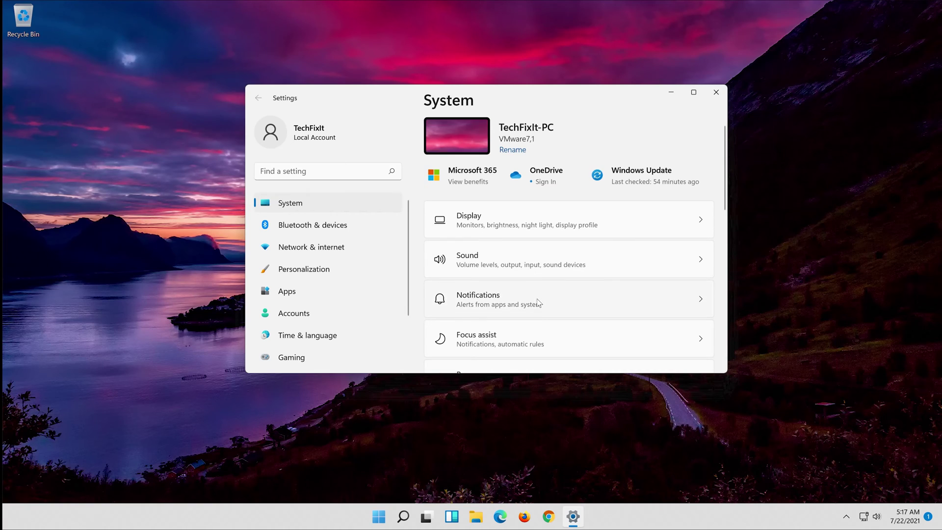
scroll(540, 302, down, 4)
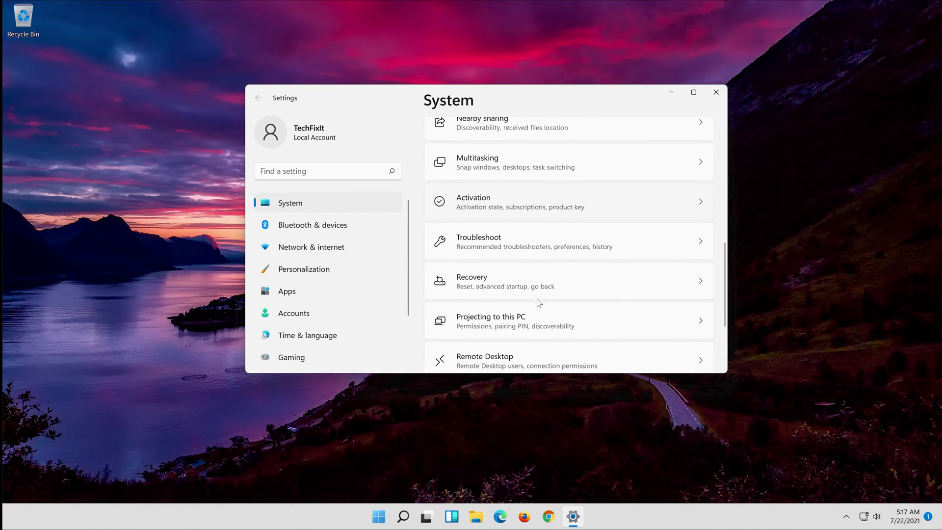
click(512, 244)
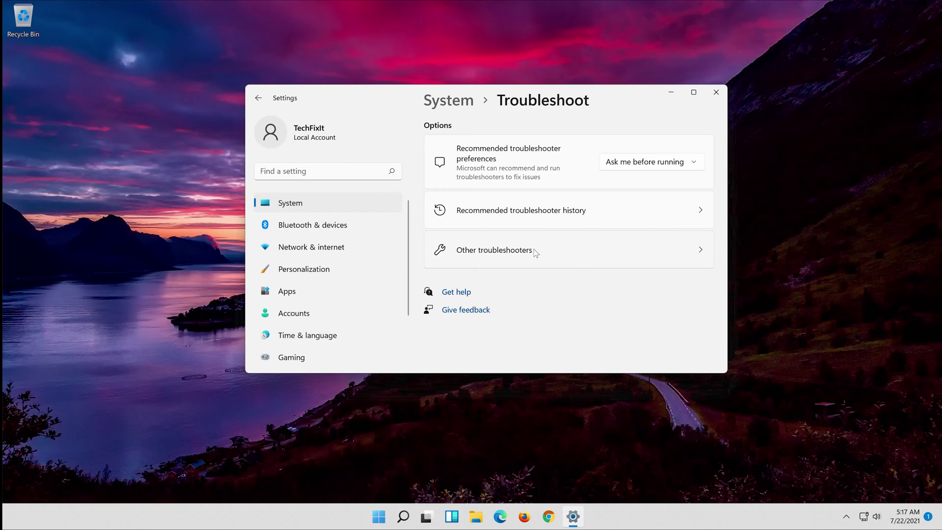
click(537, 252)
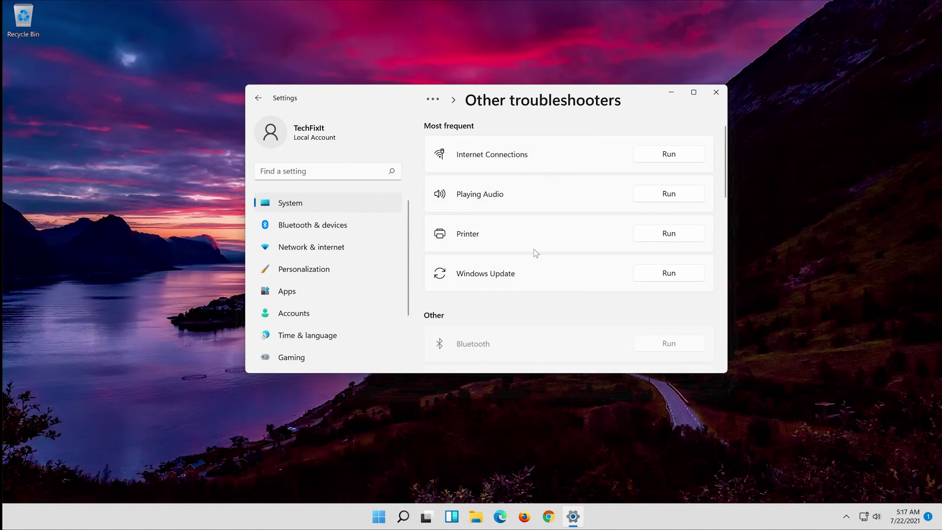
scroll(536, 253, down, 5)
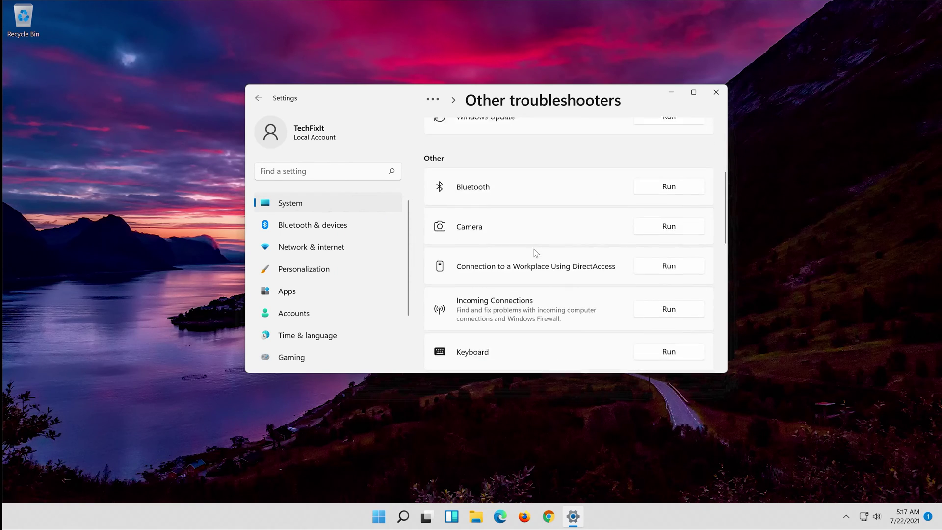
scroll(536, 253, down, 2)
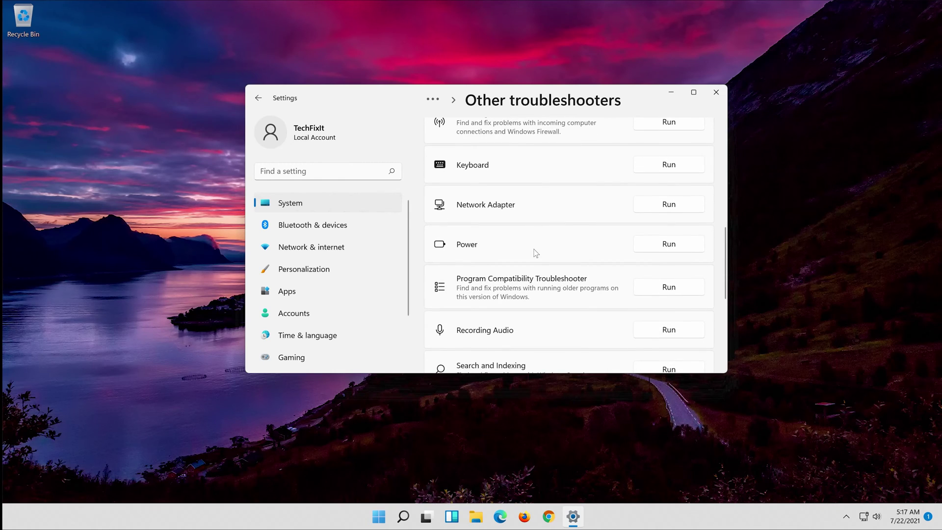
scroll(536, 252, down, 2)
scroll(536, 253, down, 3)
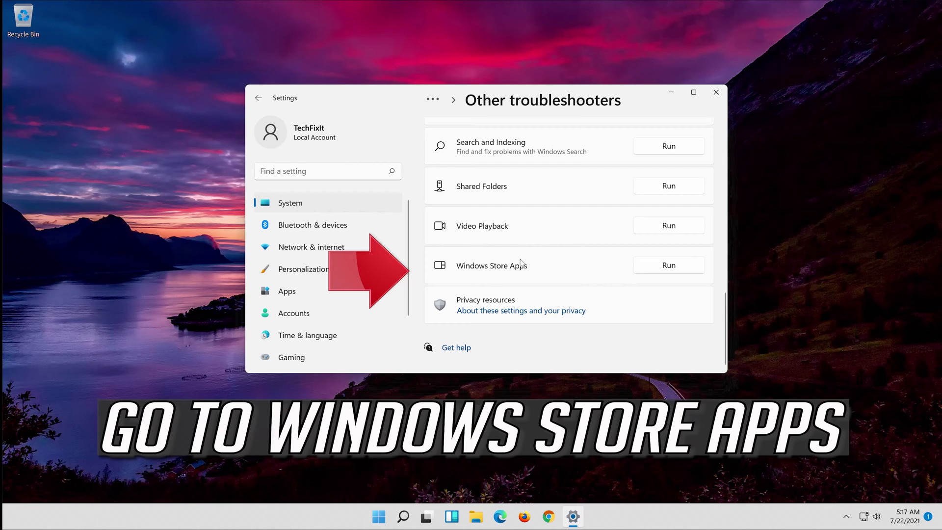
click(675, 268)
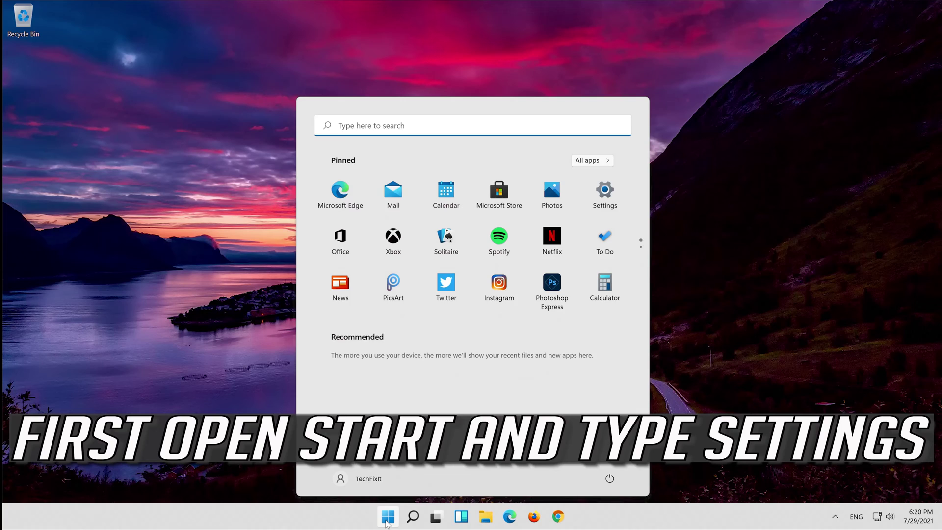
Search 'settings' in the Start menu and reopen the Settings app.
text(setting)
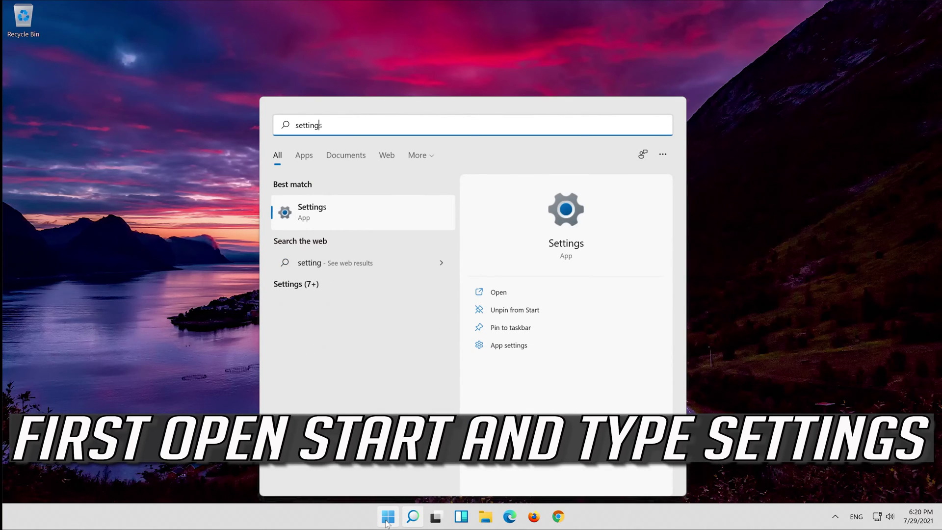
text(s)
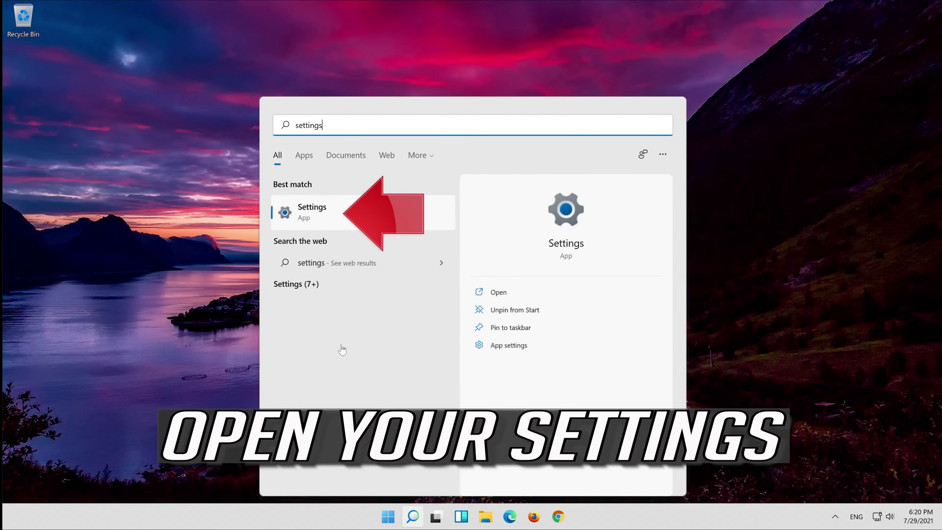
click(355, 227)
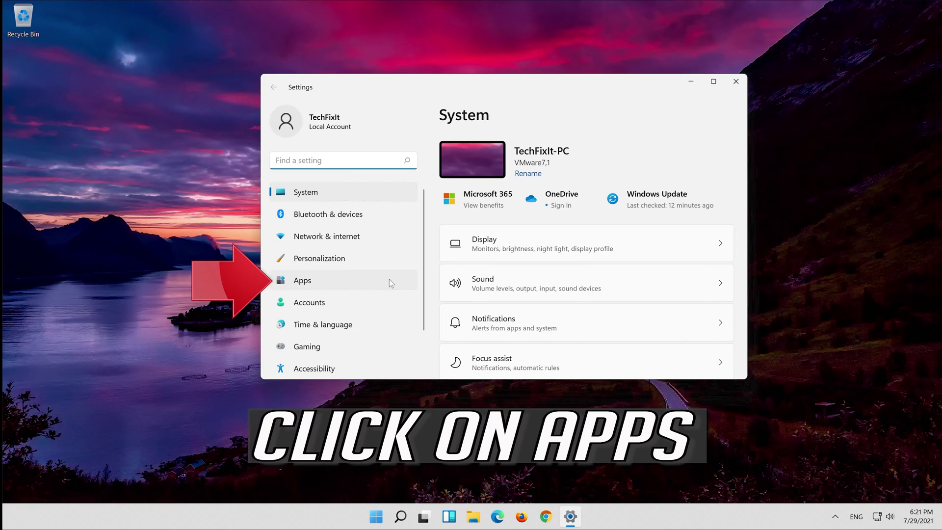
Go to Apps > Apps & features and scroll the list to Microsoft Store (2.31 MB).
click(328, 287)
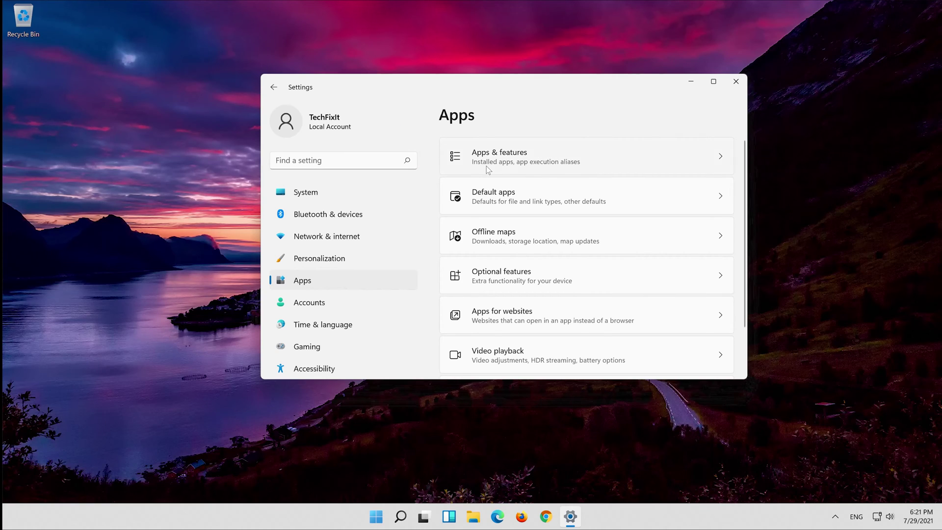
click(487, 167)
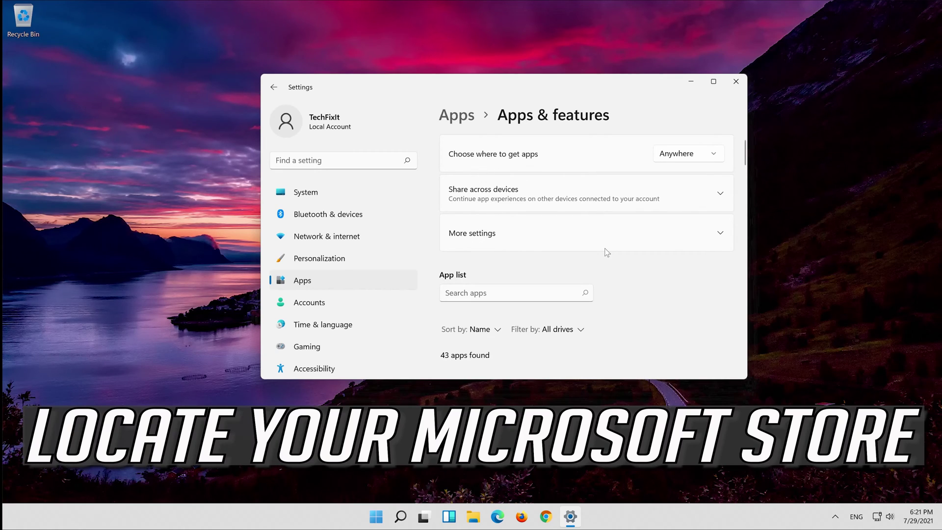
scroll(607, 253, down, 9)
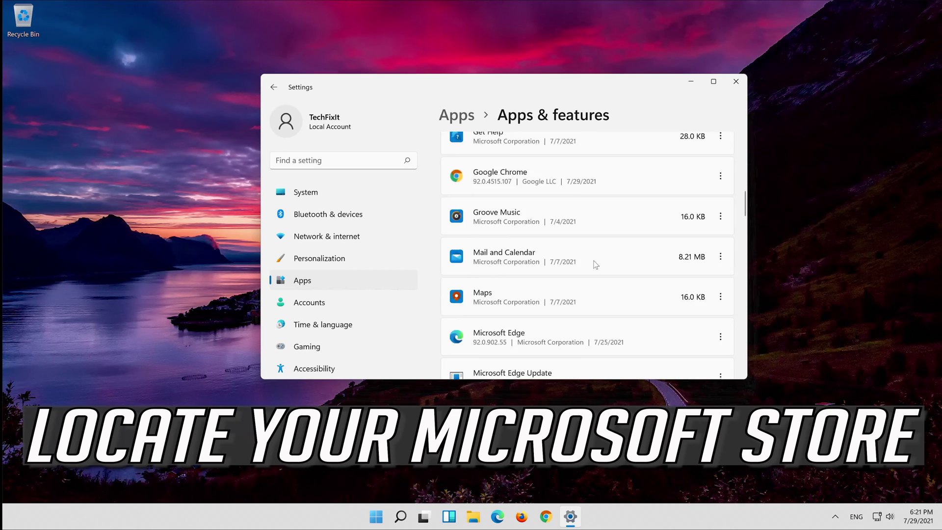
scroll(595, 265, down, 6)
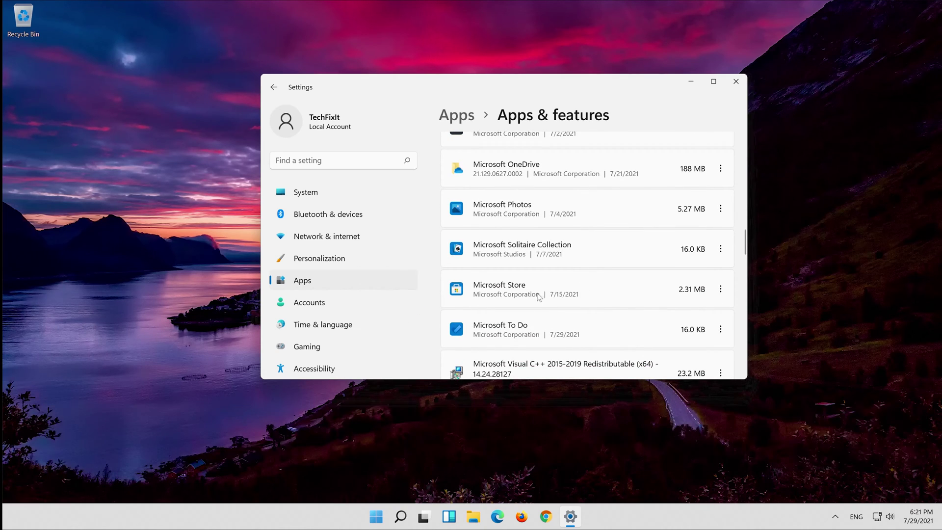
Open Microsoft Store's Advanced options and scroll down to the Reset section.
click(719, 291)
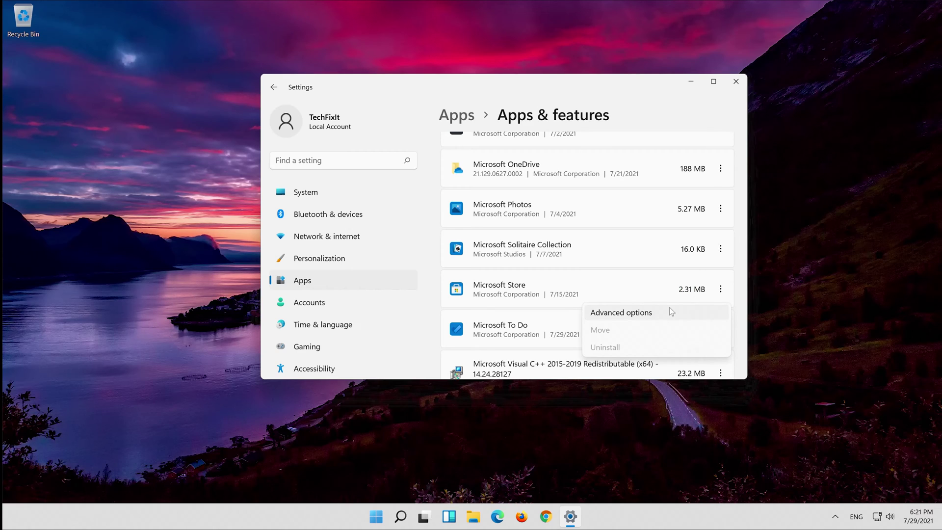
click(670, 307)
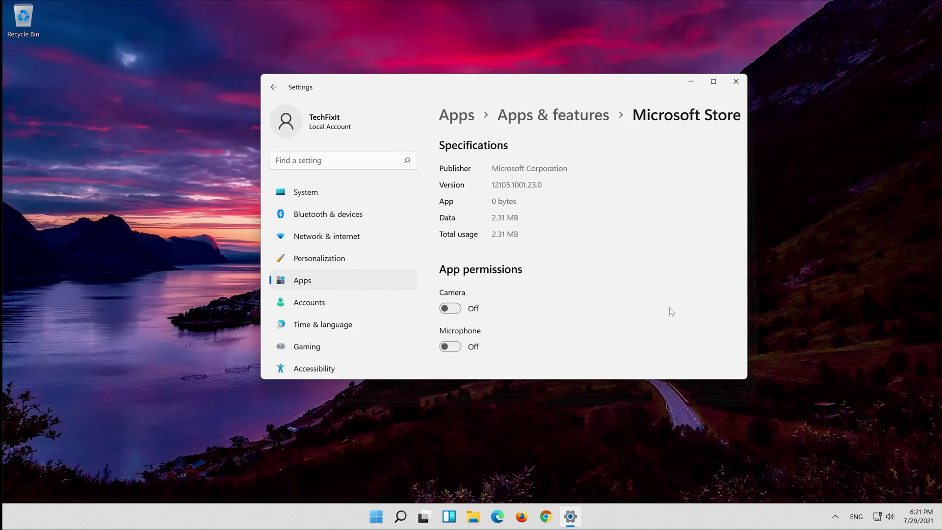
scroll(608, 246, down, 6)
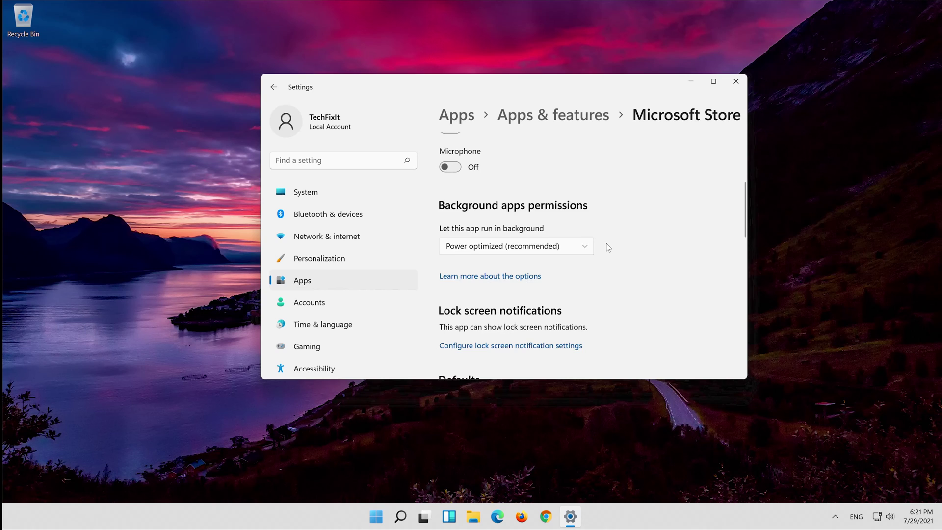
scroll(613, 247, down, 3)
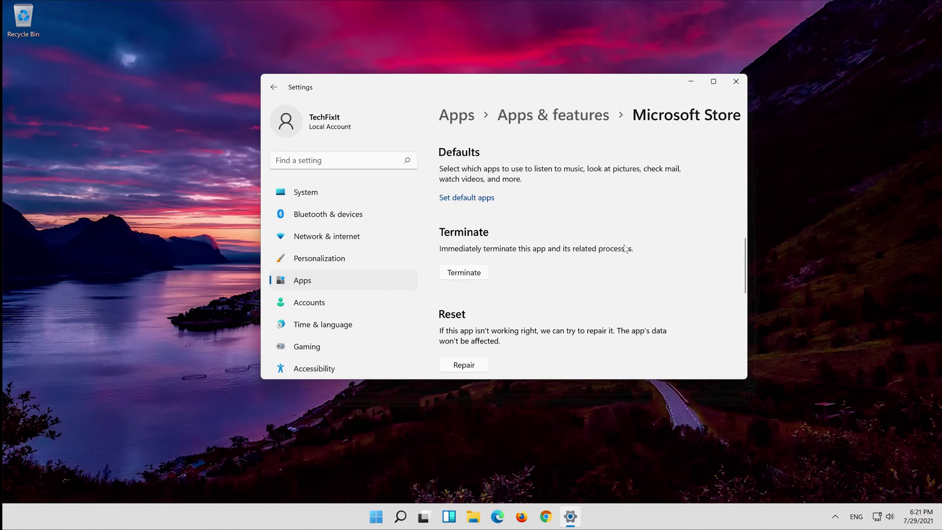
scroll(625, 244, down, 1)
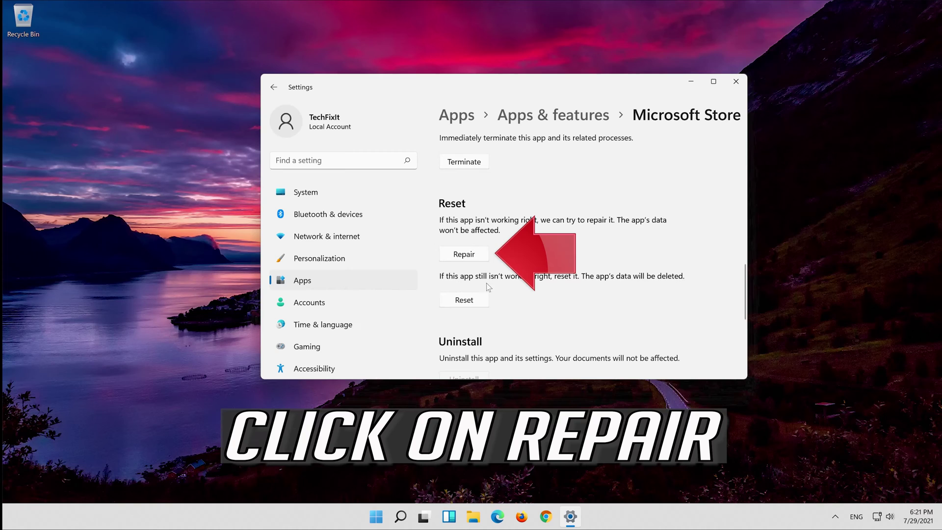
Repair Microsoft Store, then reset it, confirming deletion of its data.
click(457, 255)
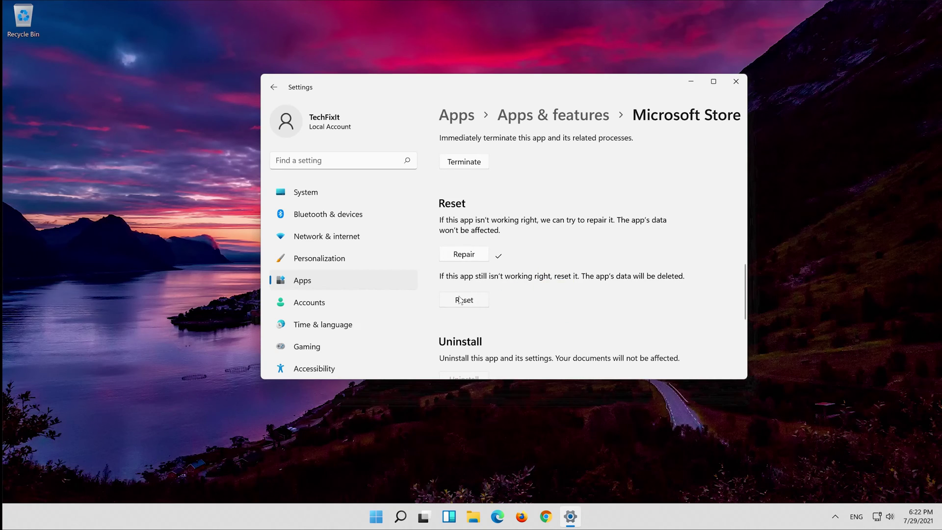
click(460, 300)
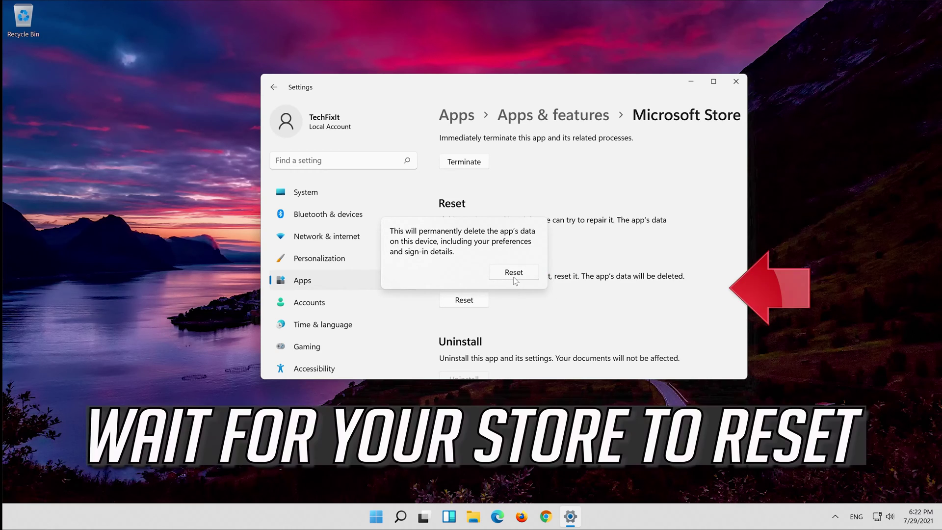
click(513, 278)
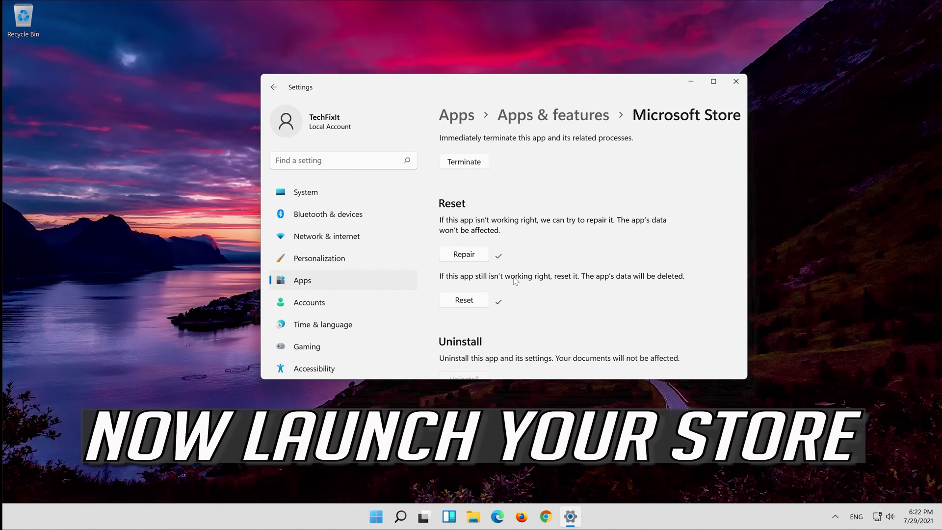
Close Settings and launch Microsoft Store from its pinned Start menu tile.
scroll(515, 281, up, 3)
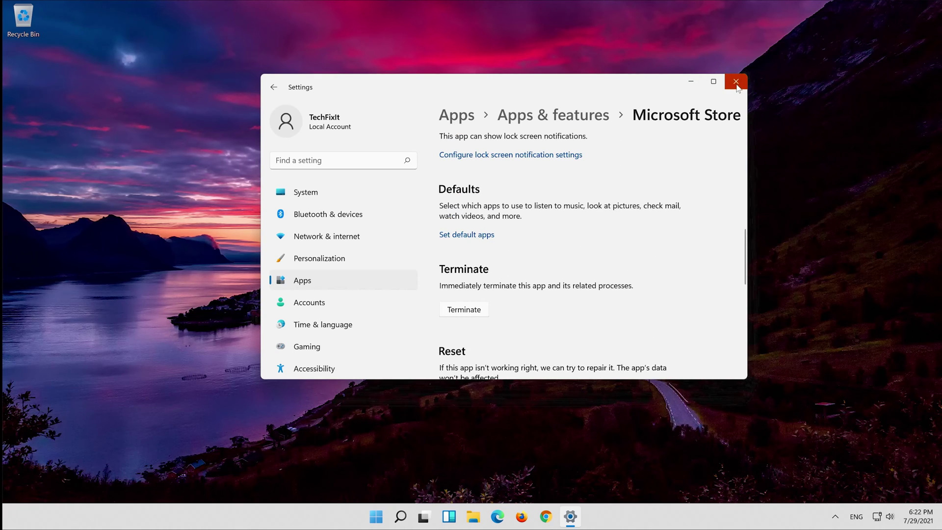
click(736, 82)
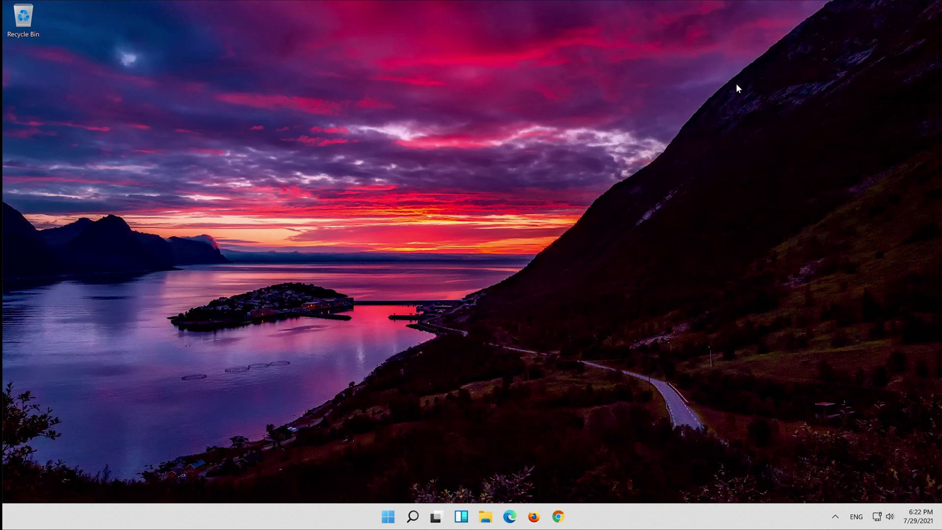
click(388, 516)
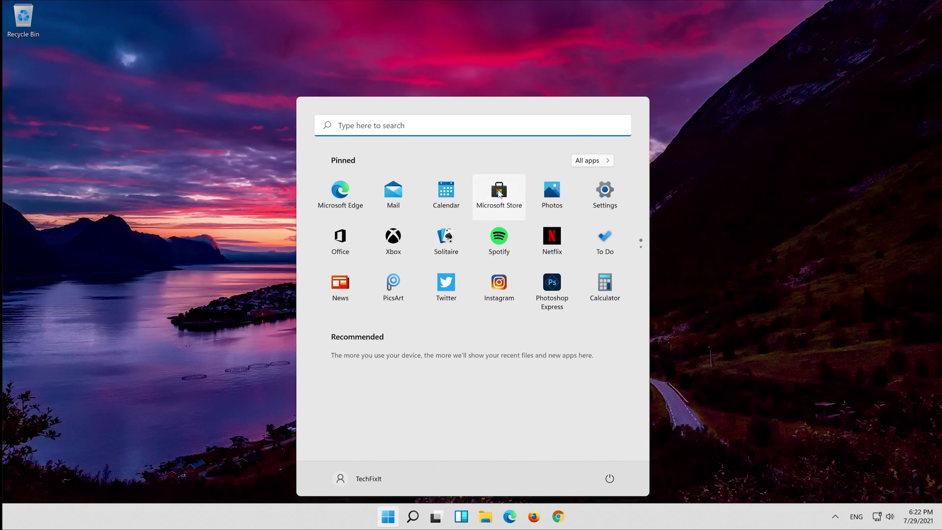
click(499, 192)
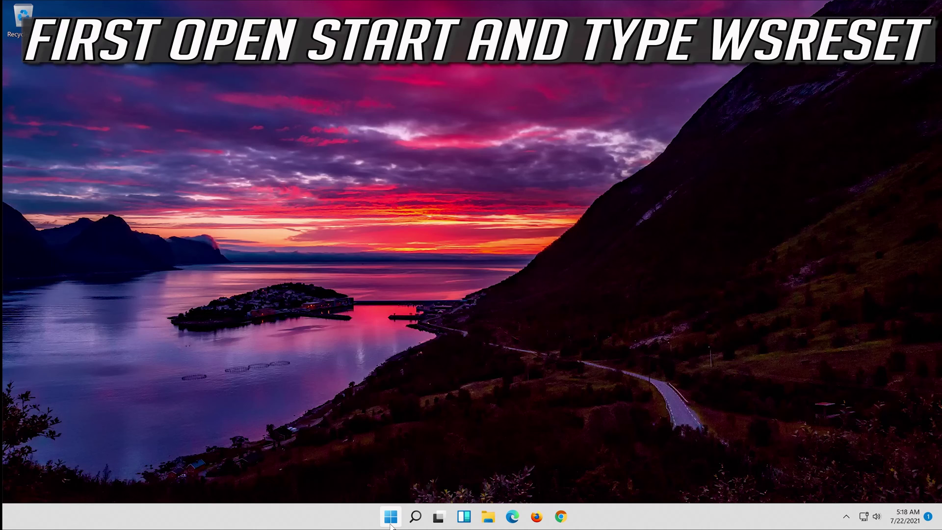
Run wsreset from Start to clear the Store cache, then restore the reopened Store window.
click(391, 520)
text(w)
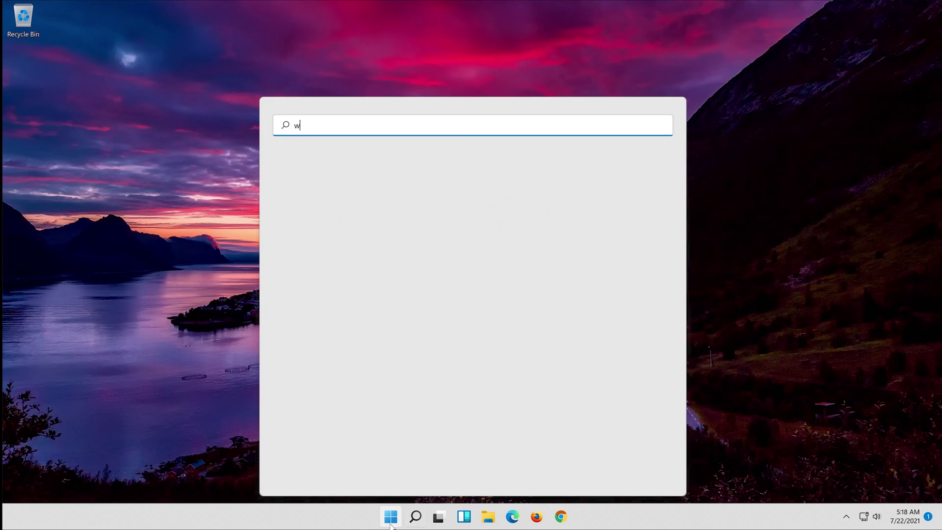
text(sreset)
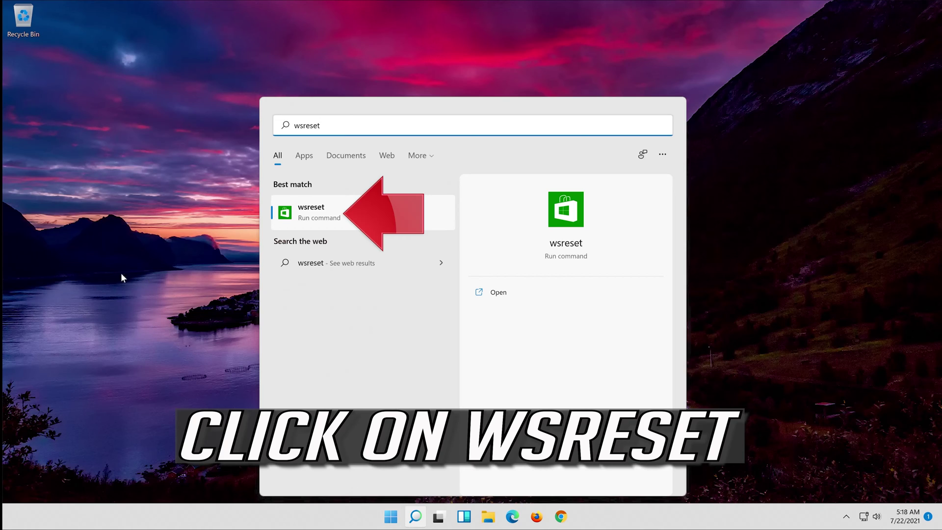
click(329, 215)
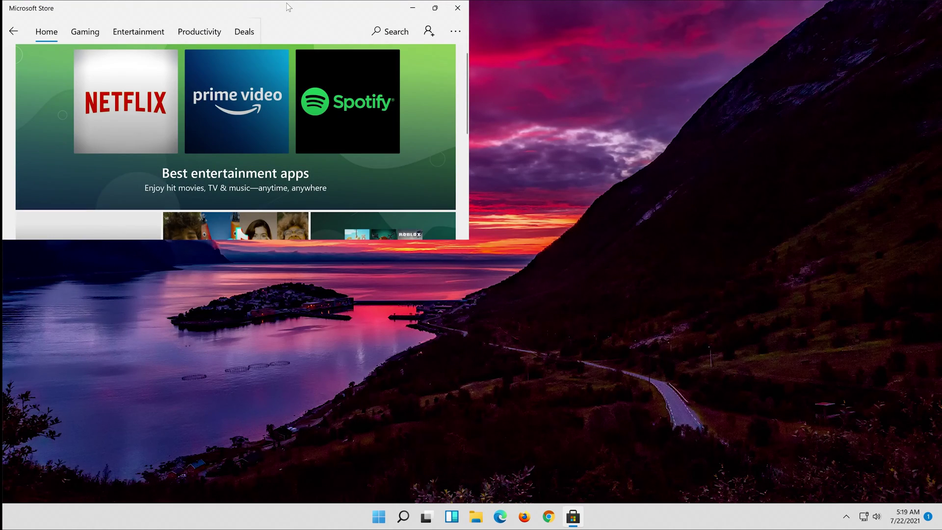
drag(290, 7, 443, 112)
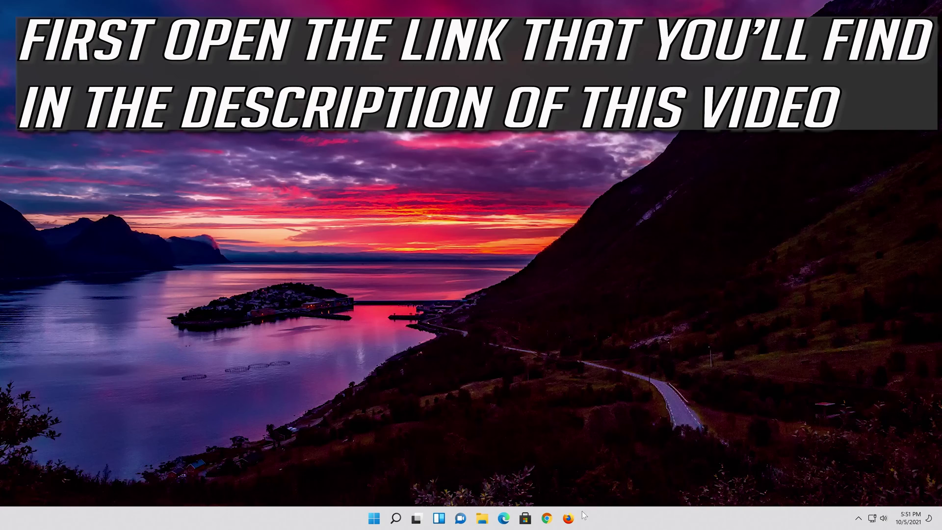
In Firefox, paste and load the Download Windows 11 page, then save MediaCreationToolW11.exe.
click(568, 518)
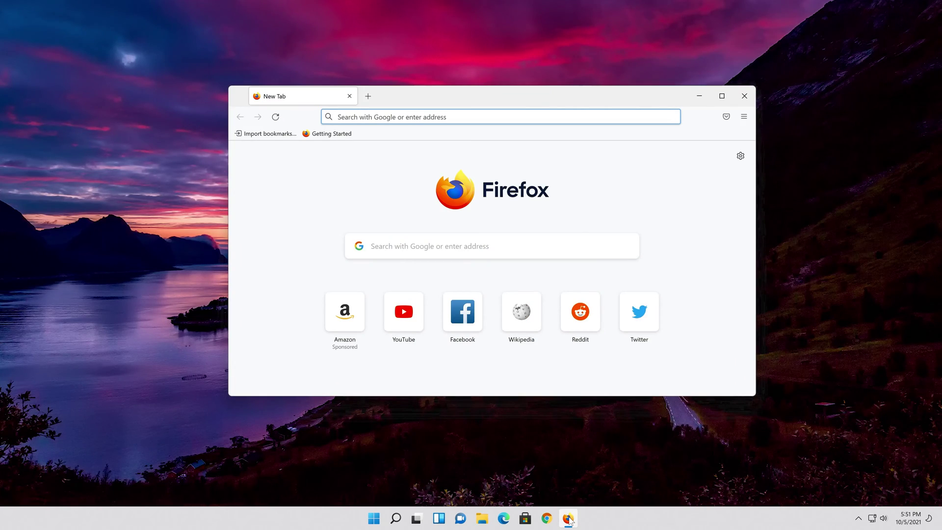
right_click(457, 116)
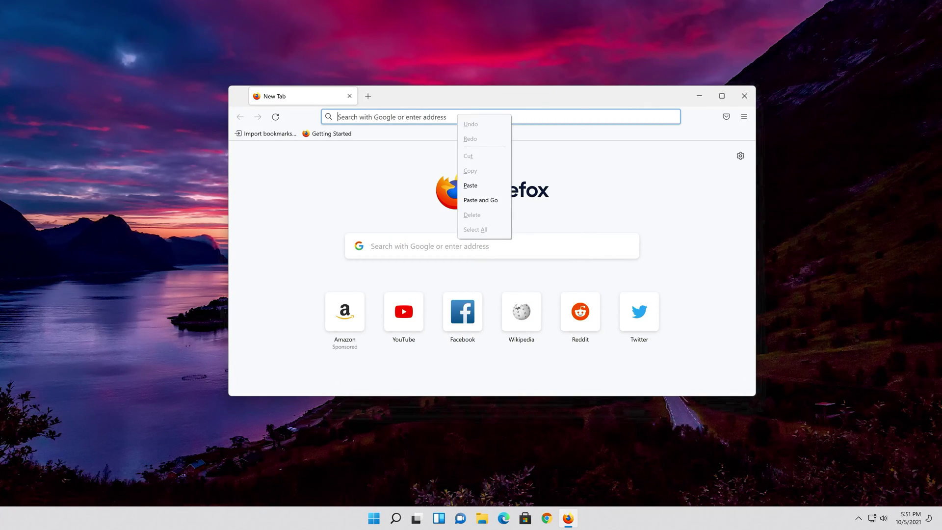
click(480, 202)
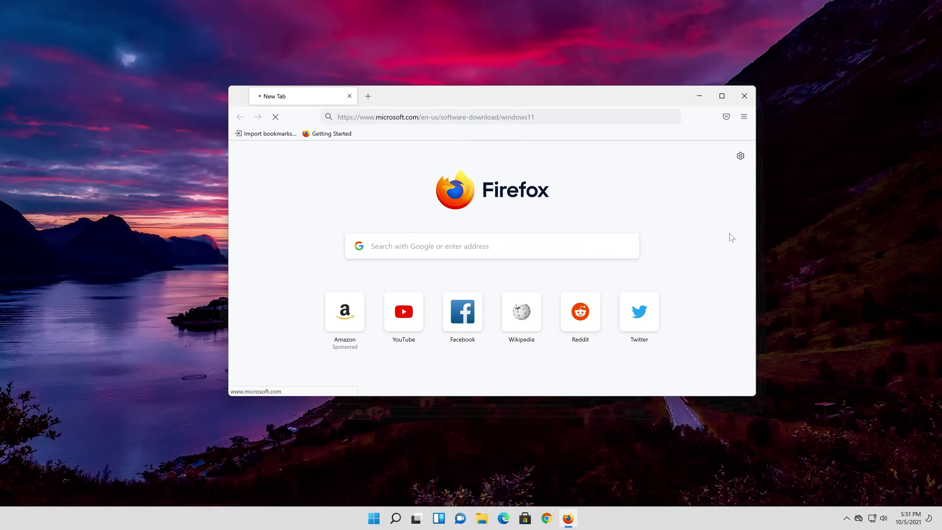
scroll(719, 244, down, 6)
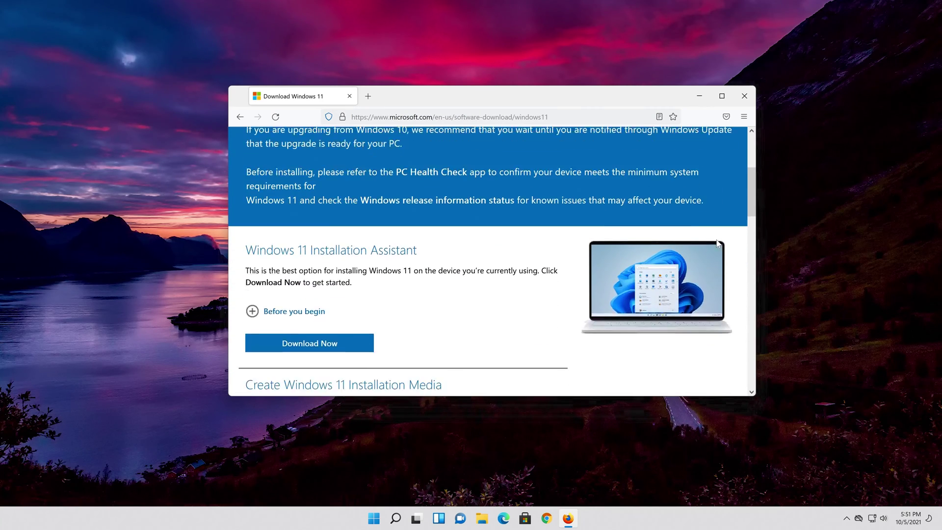
scroll(718, 243, up, 1)
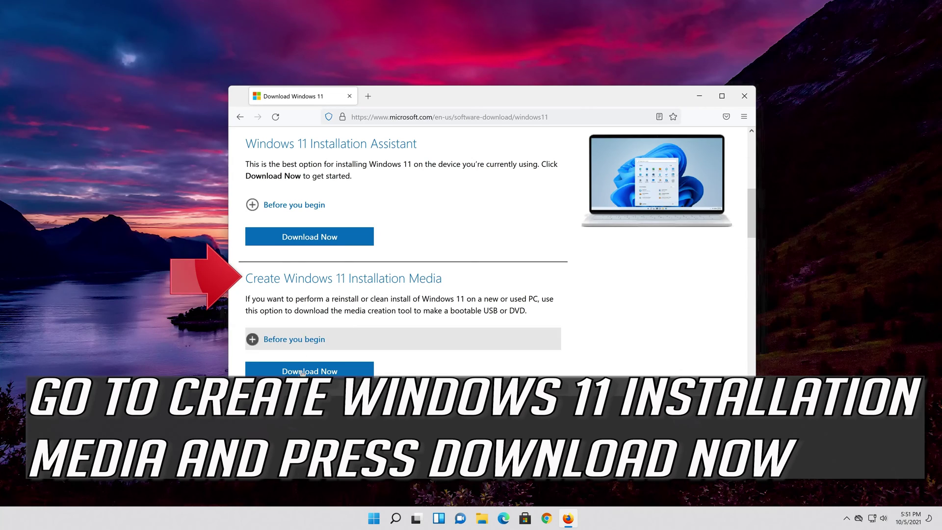
click(333, 372)
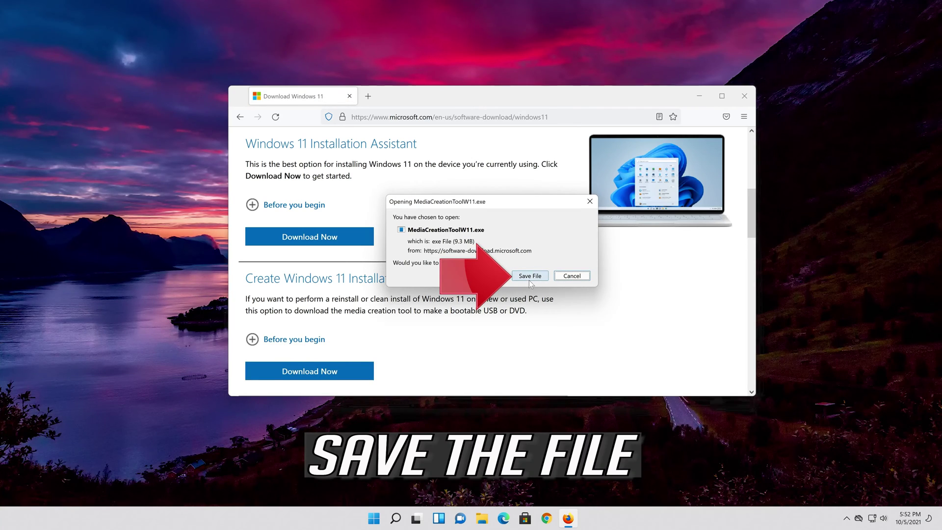
click(529, 280)
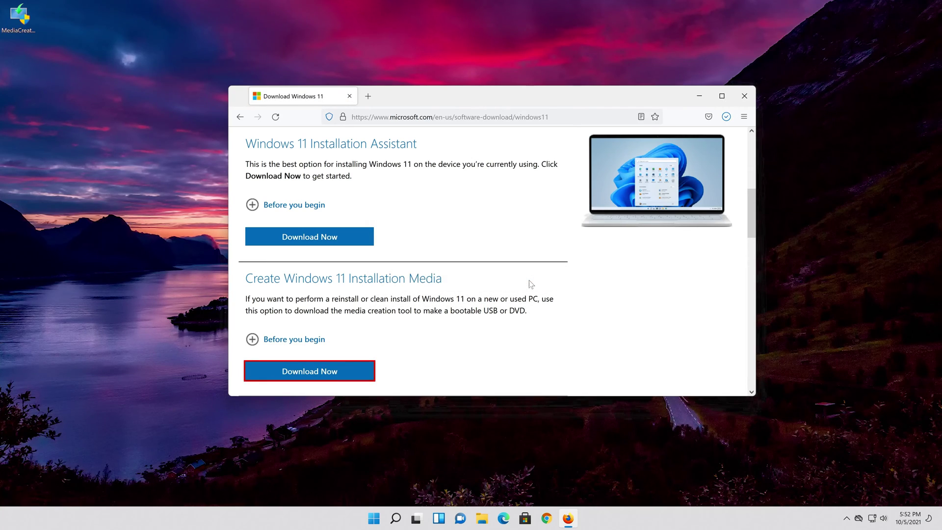
Close Firefox and launch MediaCreationToolW11 from the desktop, approving the UAC prompt.
click(744, 95)
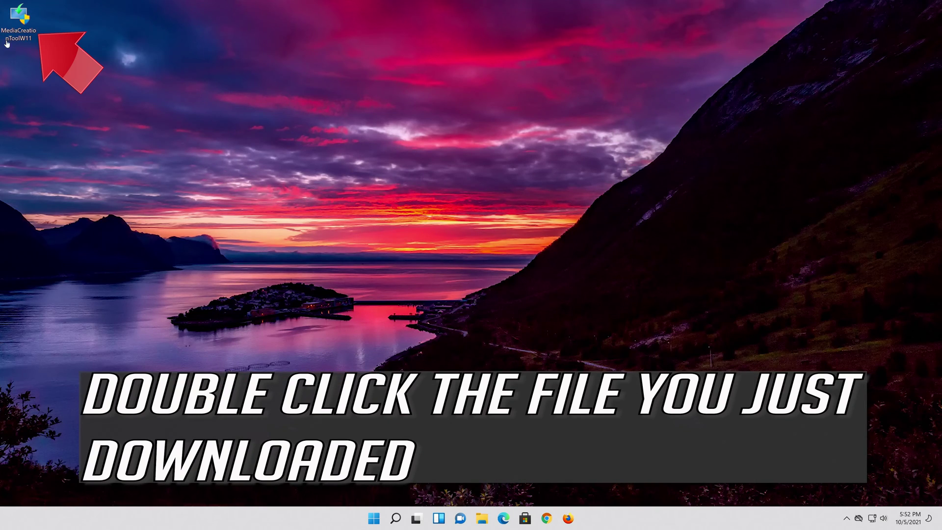
double_click(25, 28)
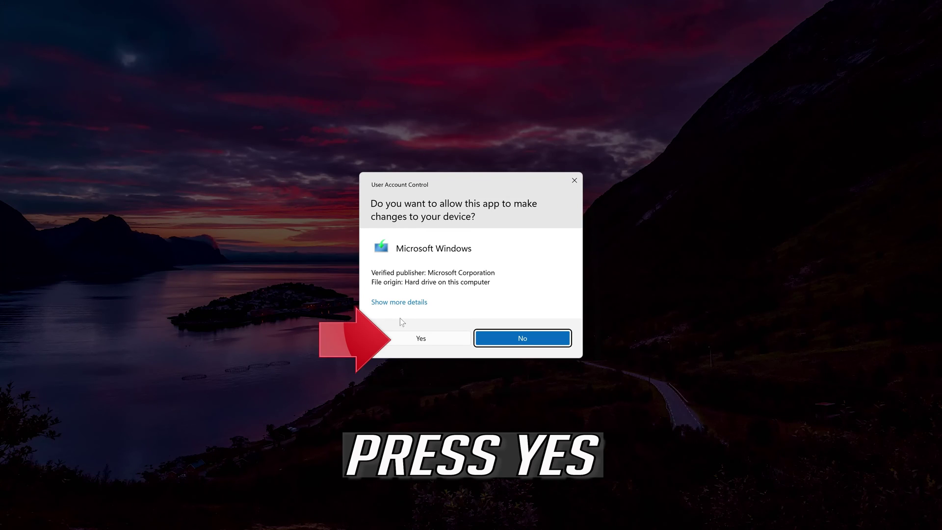
click(421, 340)
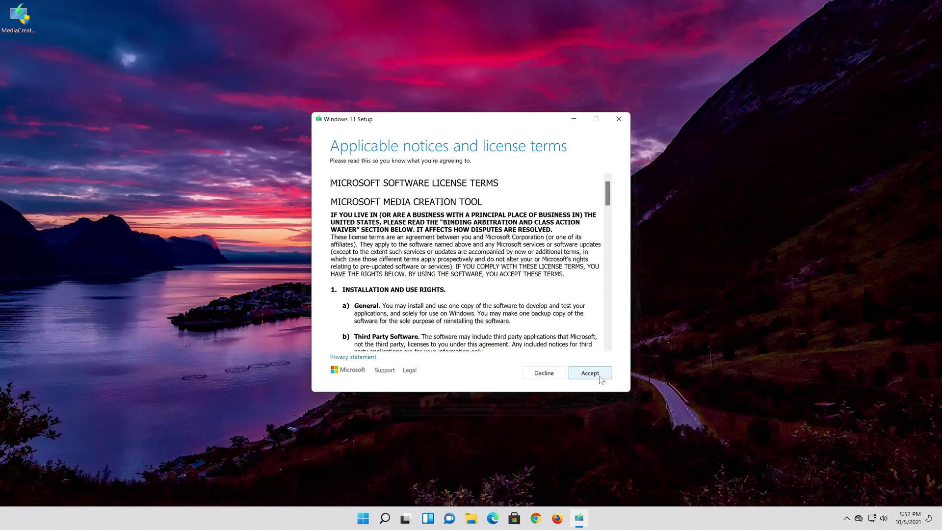
Accept the license, keep the recommended language and edition, and choose ISO file as the media.
click(590, 373)
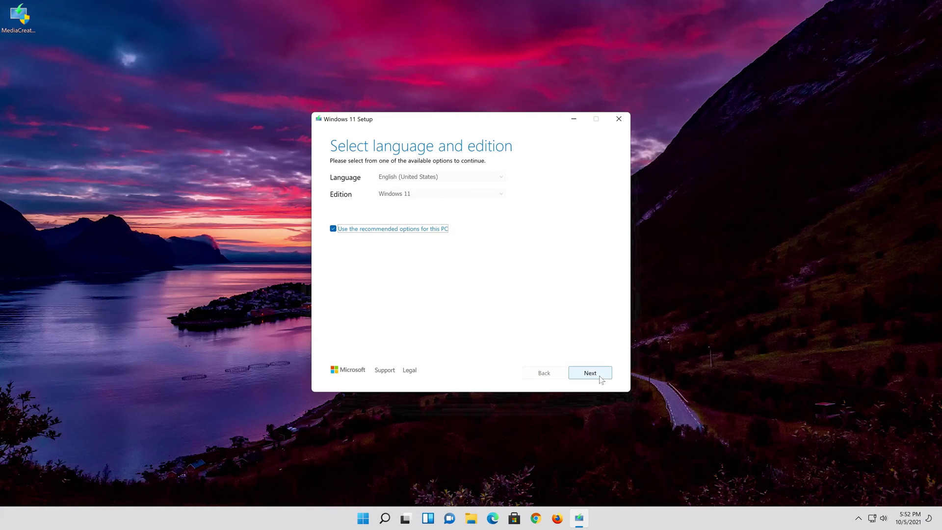
click(333, 228)
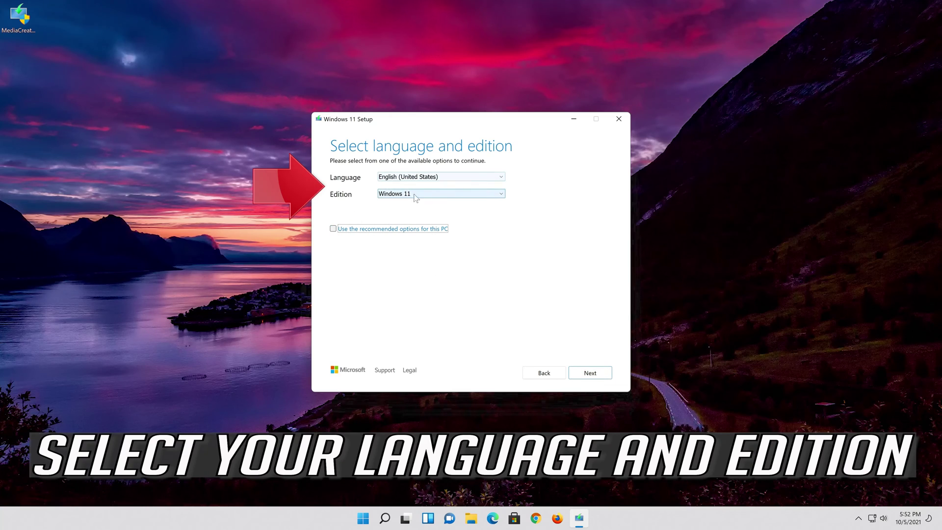
click(333, 228)
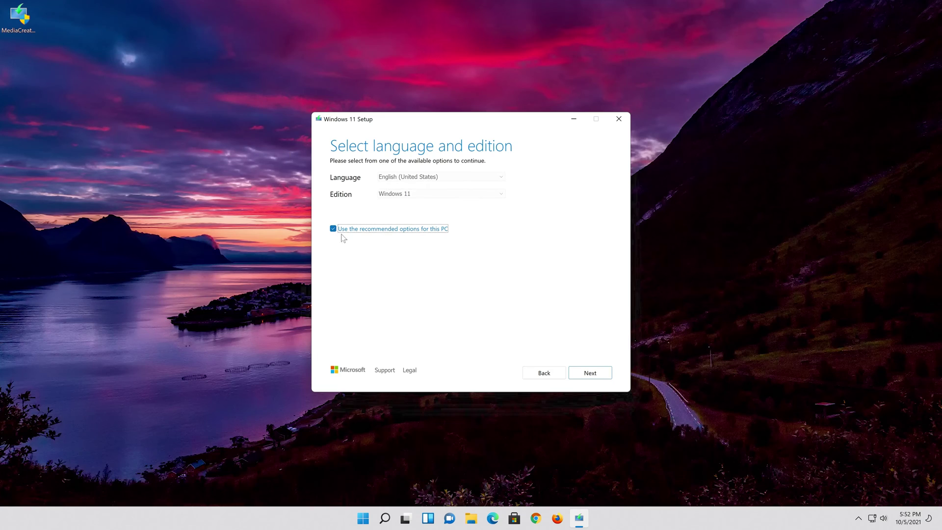
click(593, 376)
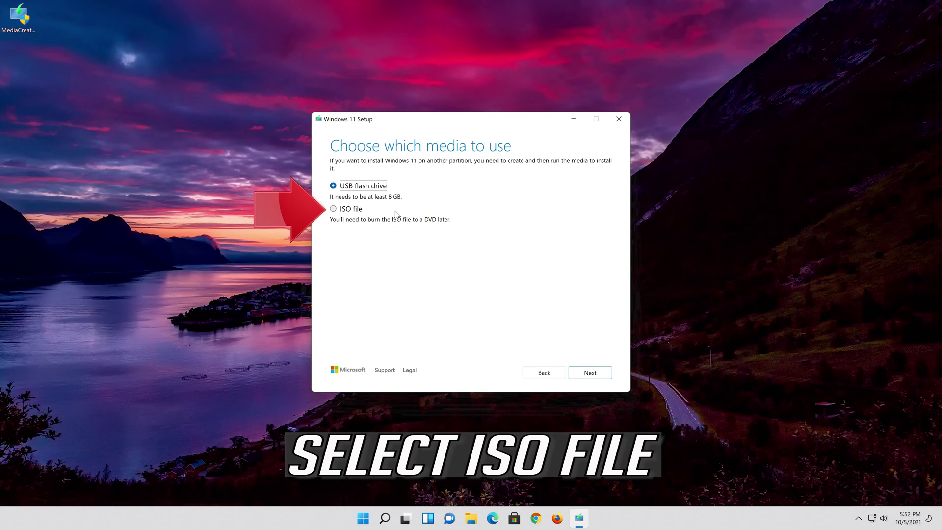
click(335, 209)
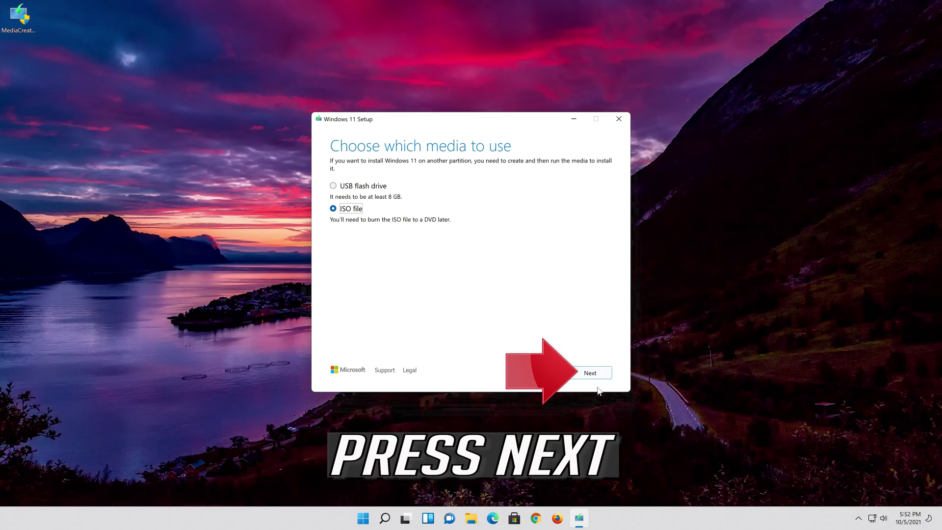
click(598, 372)
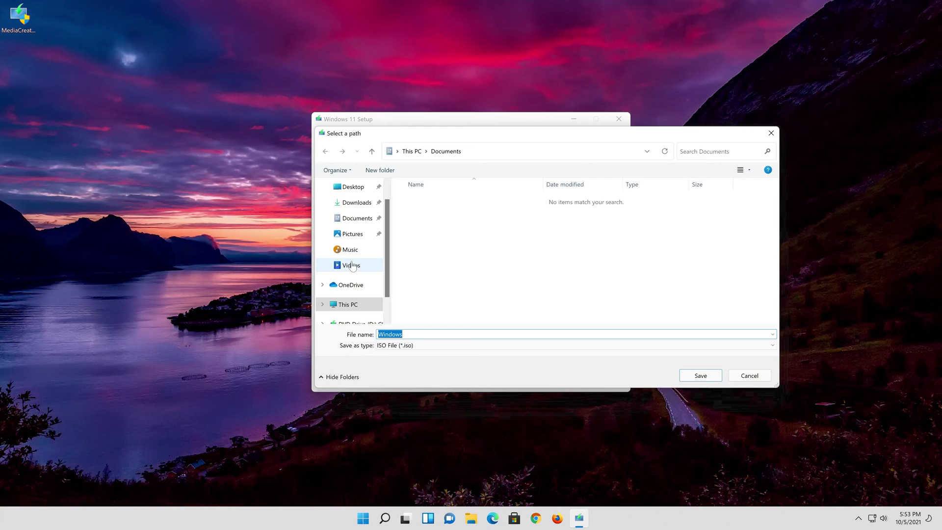
Save the ISO to the Desktop as 'Windows 11', then finish and close Media Creation Tool.
click(362, 188)
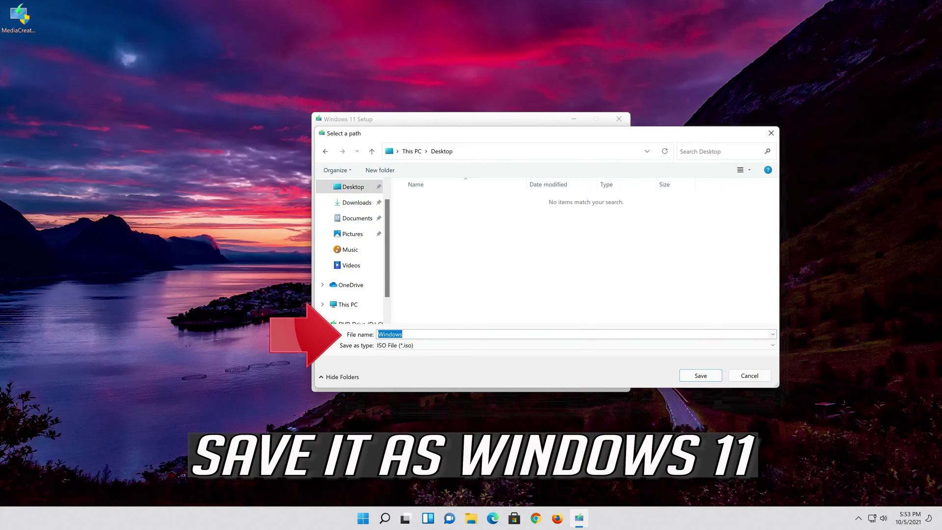
click(414, 334)
text(11)
click(700, 375)
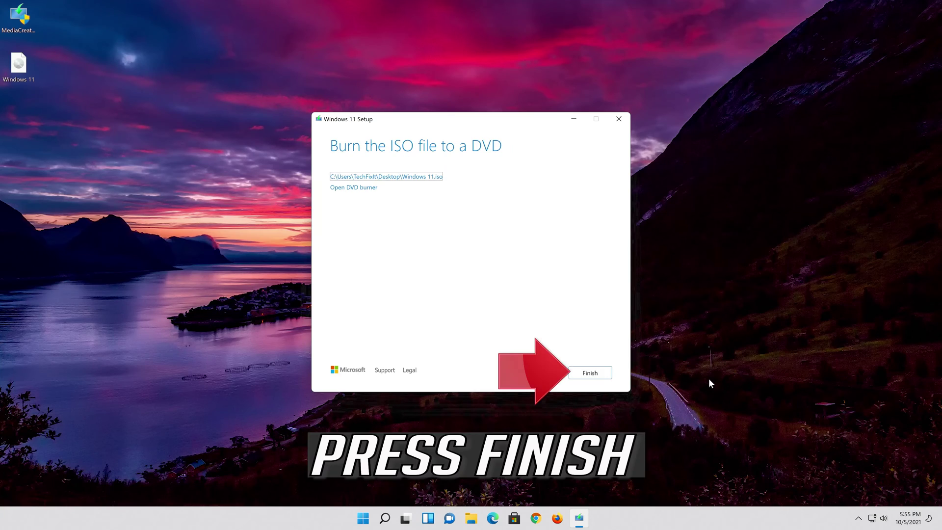
click(591, 374)
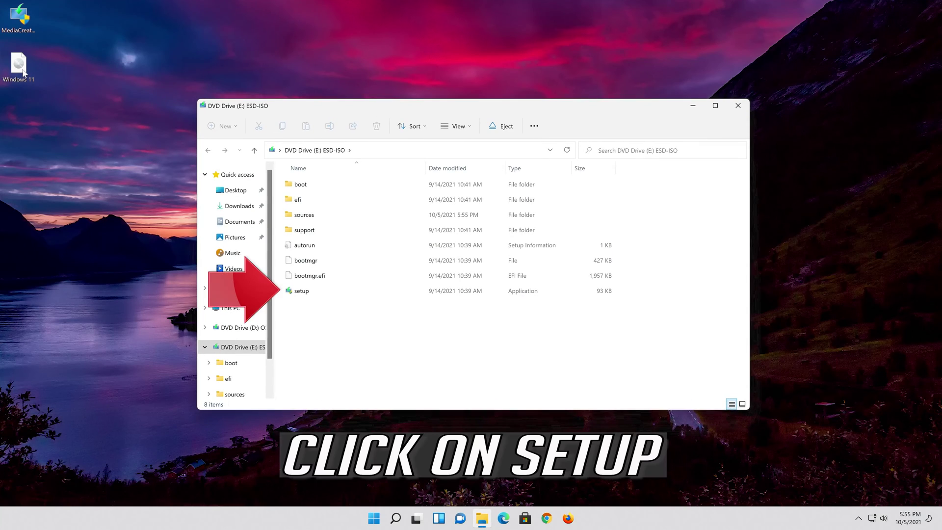
Launch setup from the mounted DVD Drive (E:), approve the UAC prompt, and close the drive window.
double_click(329, 289)
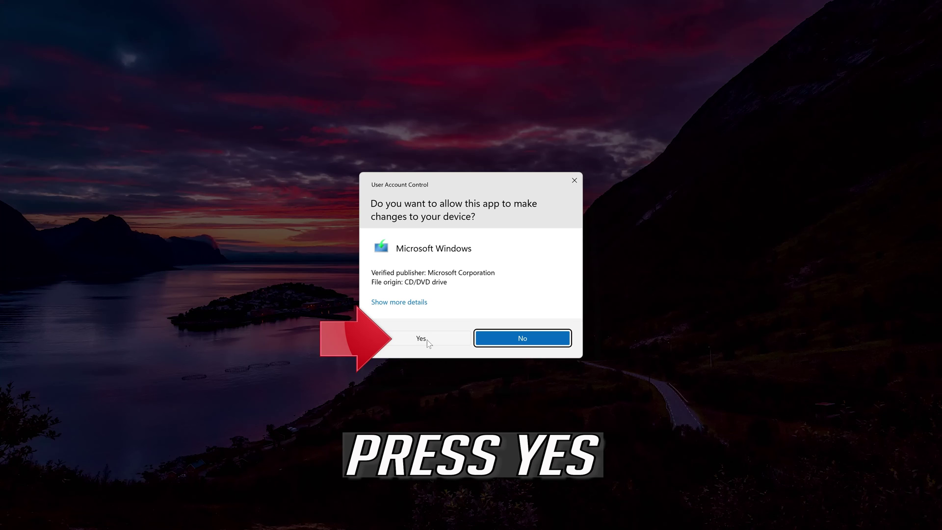
click(427, 340)
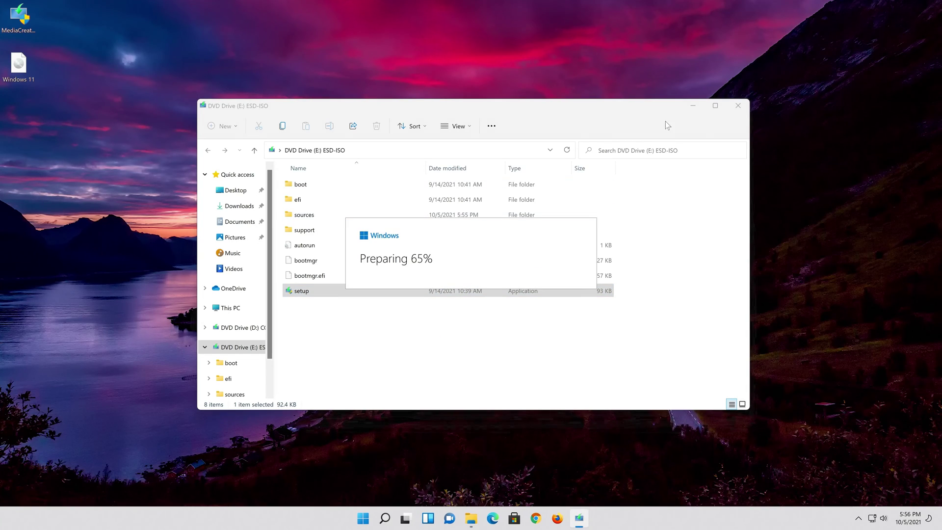
click(736, 108)
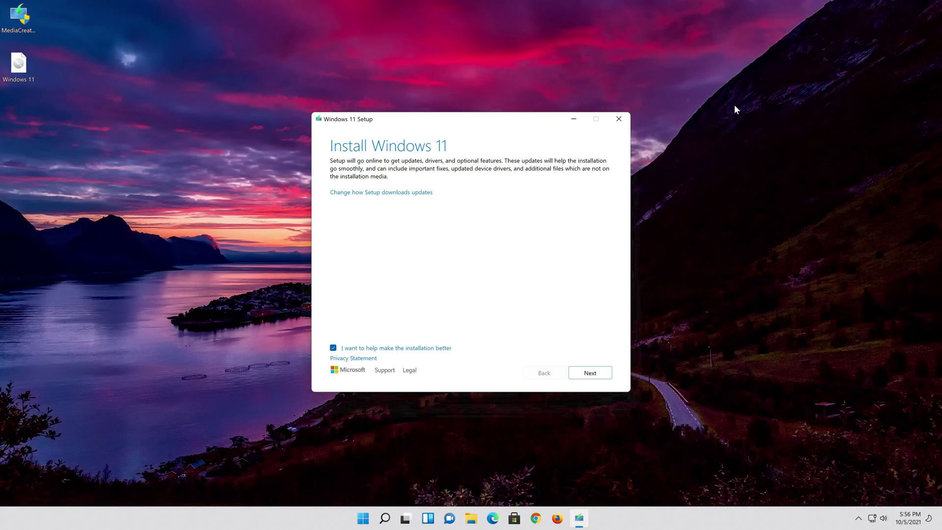
Accept the Windows 11 license and keep personal files and apps for the installation.
click(599, 379)
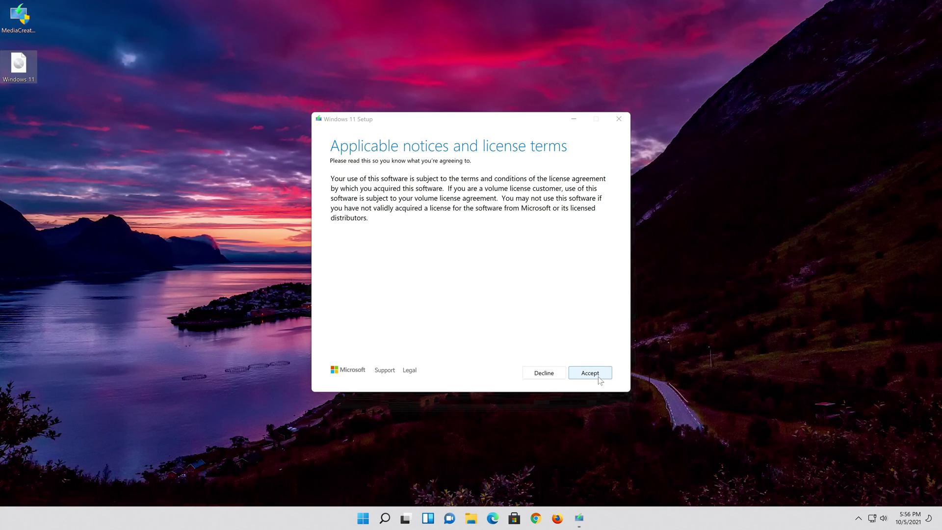
click(598, 376)
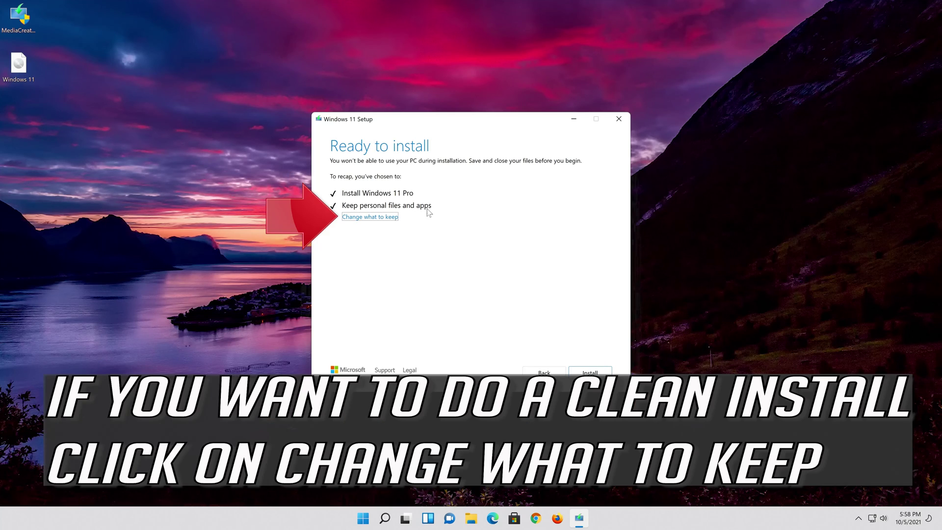
click(386, 217)
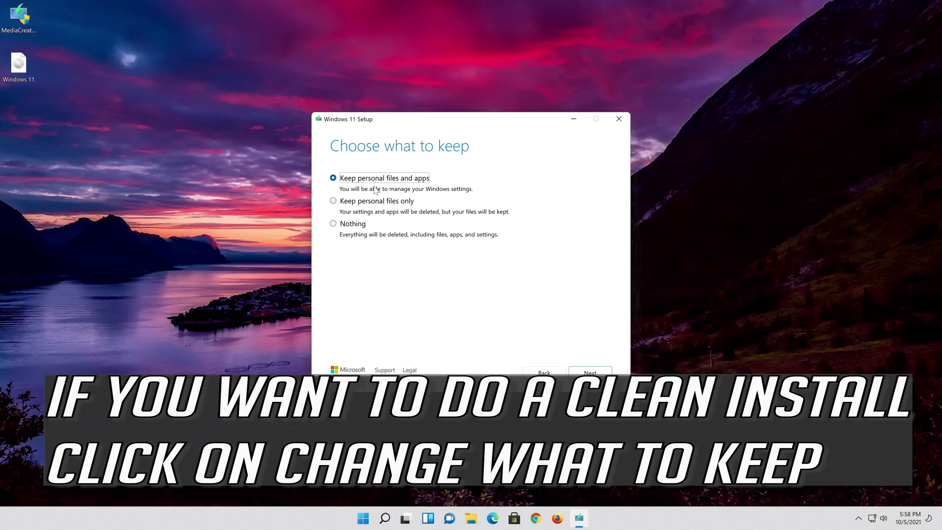
click(598, 375)
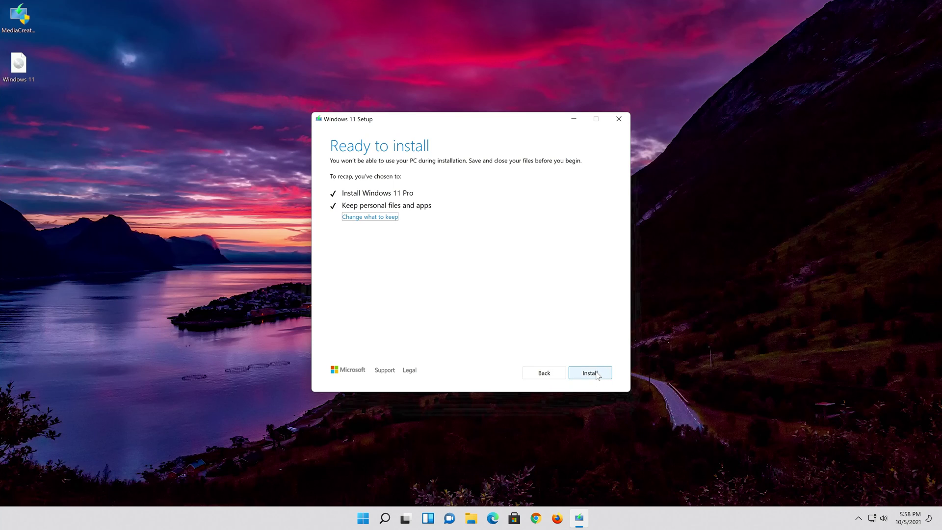
Begin installing Windows 11 Pro from the Ready to install page.
click(595, 373)
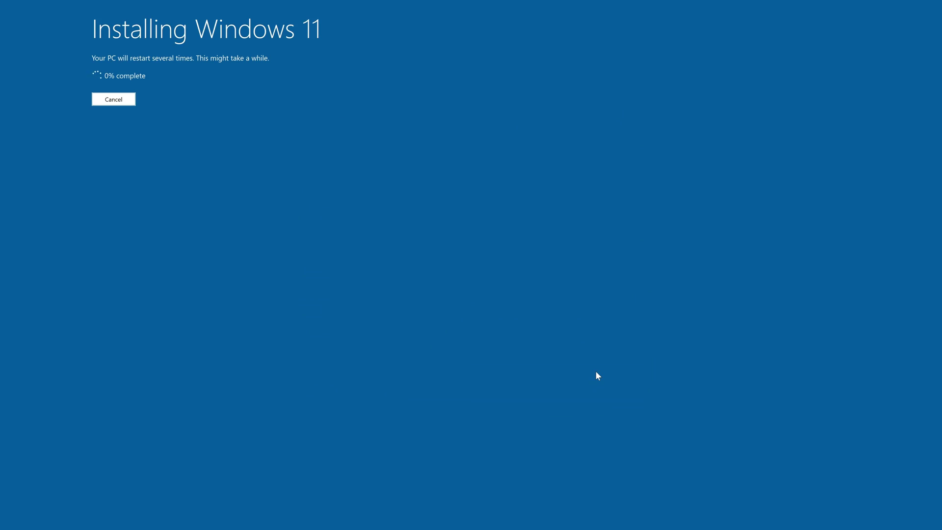